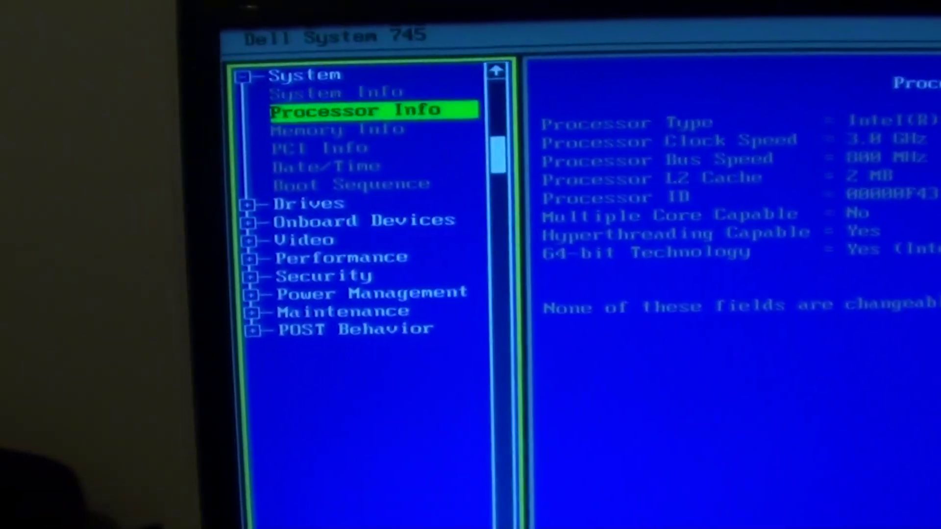
pyautogui.press('Down')
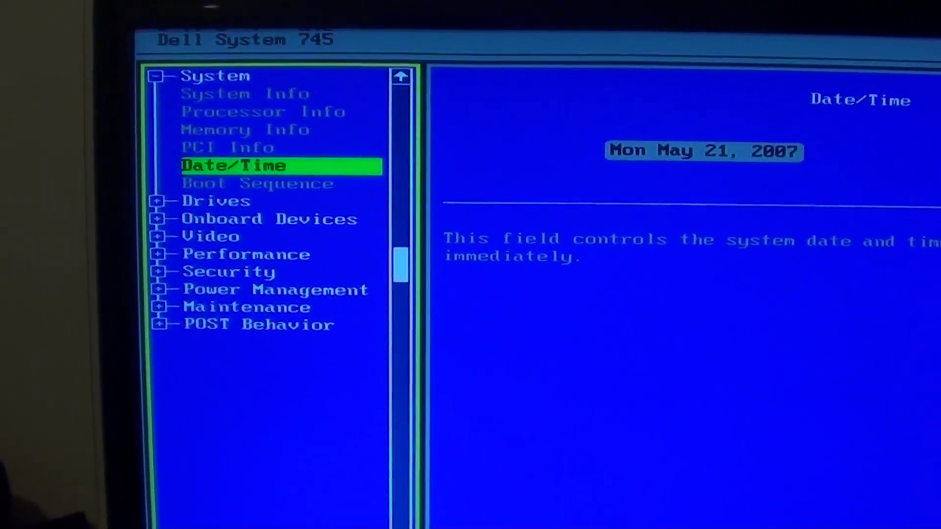